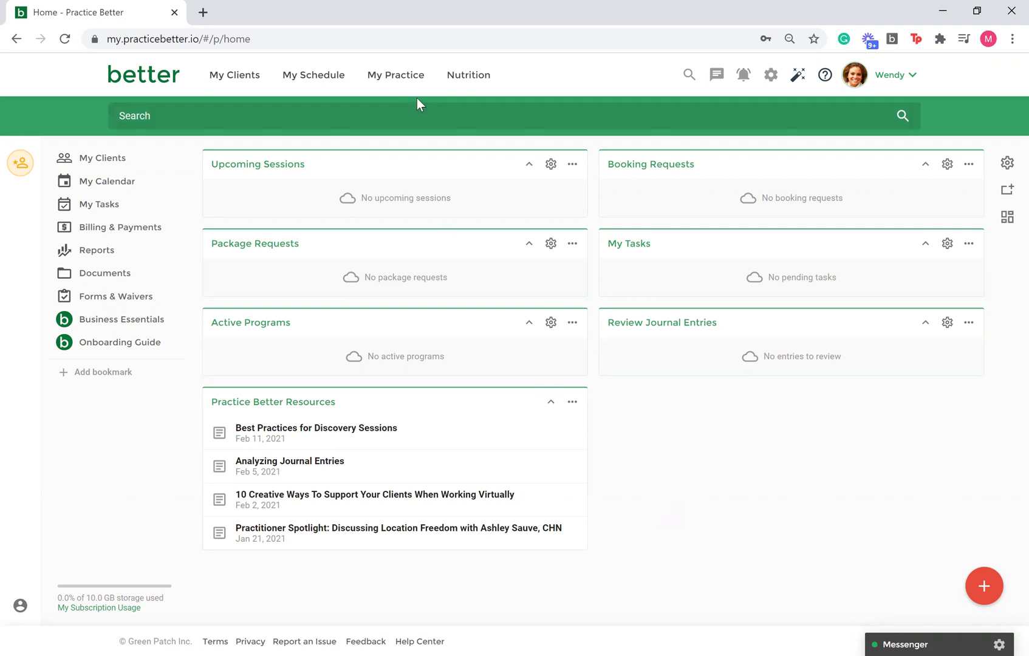
Go to My Practice > Forms & Waivers and show the Mappings & Settings page
click(401, 88)
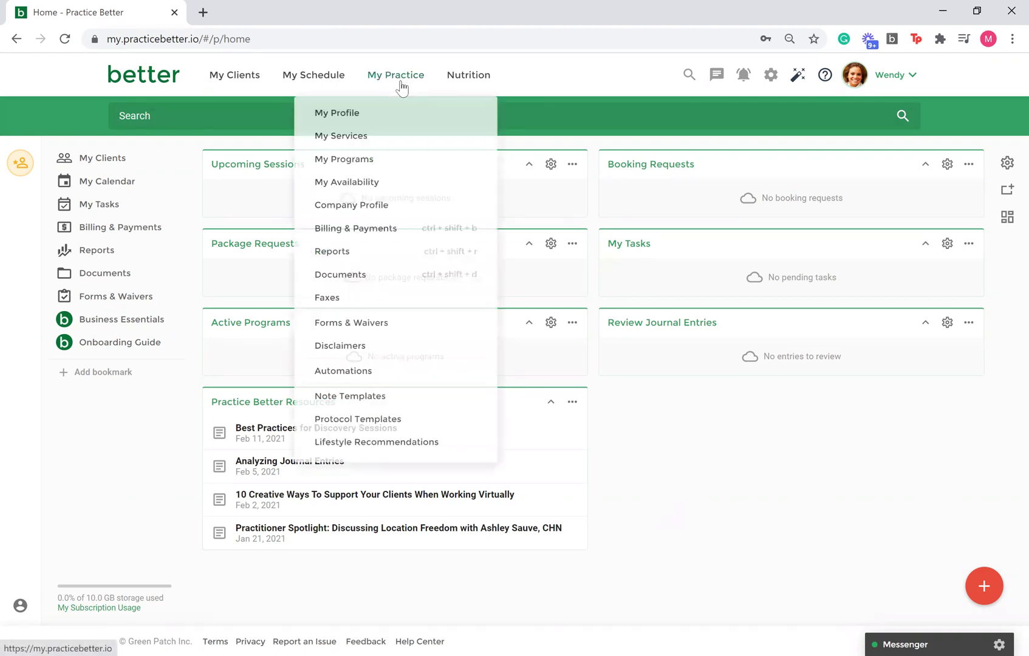
click(399, 324)
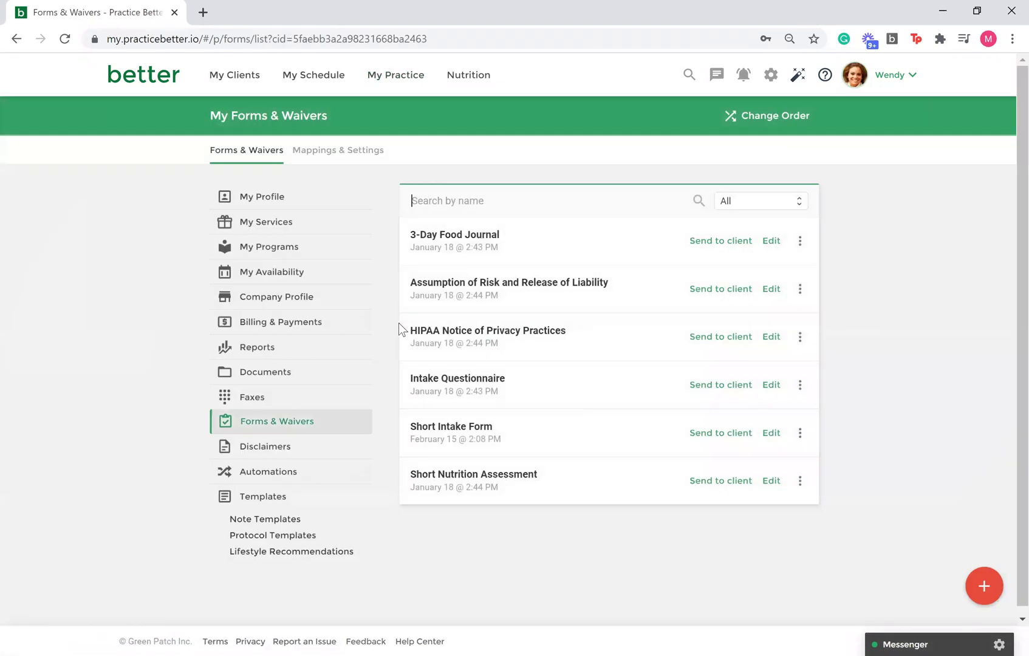
click(353, 156)
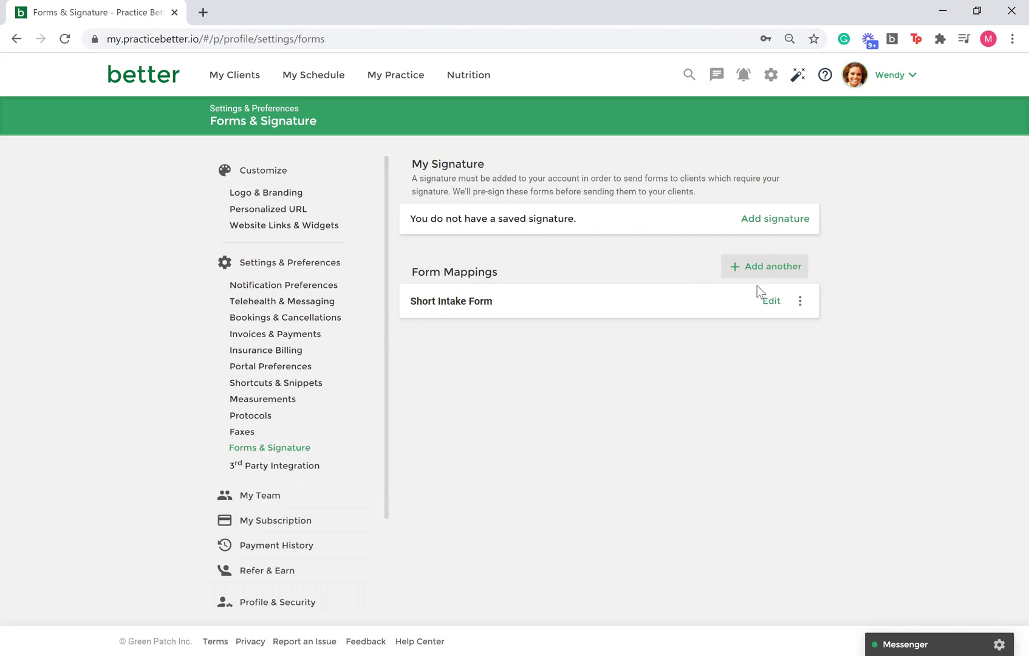
In the Short Intake Form mapping, map 'Maternal family history' to Medical History: Maternal Illnesses
click(783, 306)
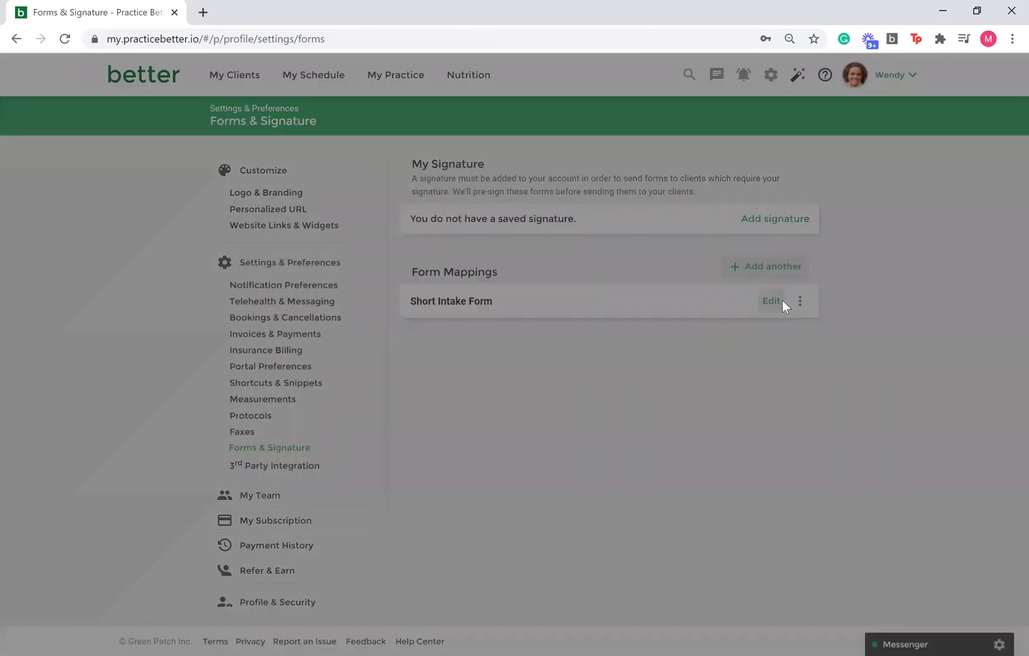
click(315, 499)
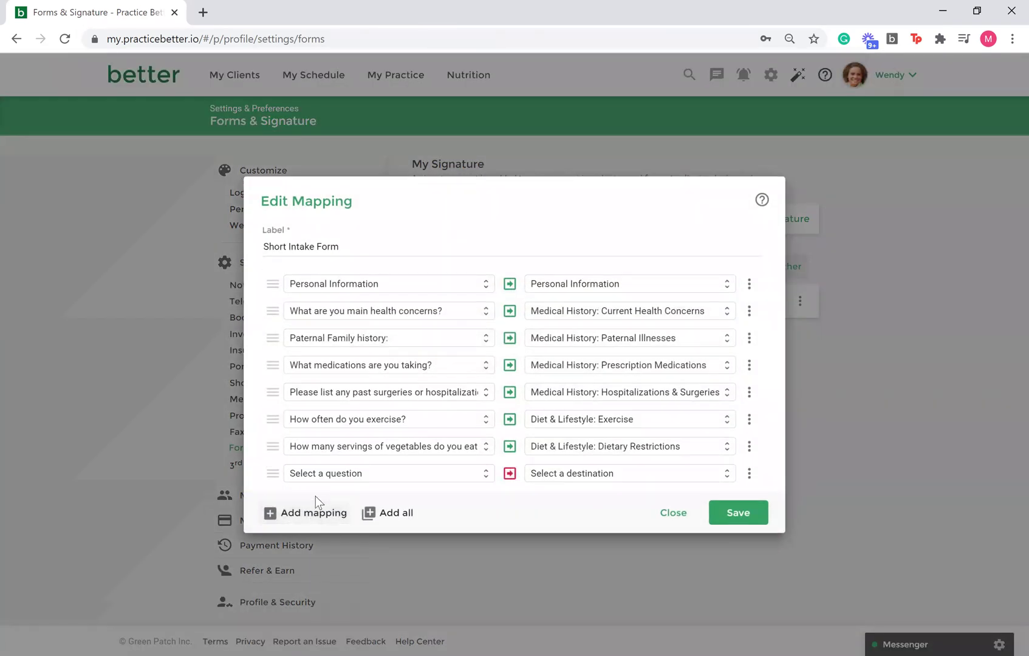
click(338, 480)
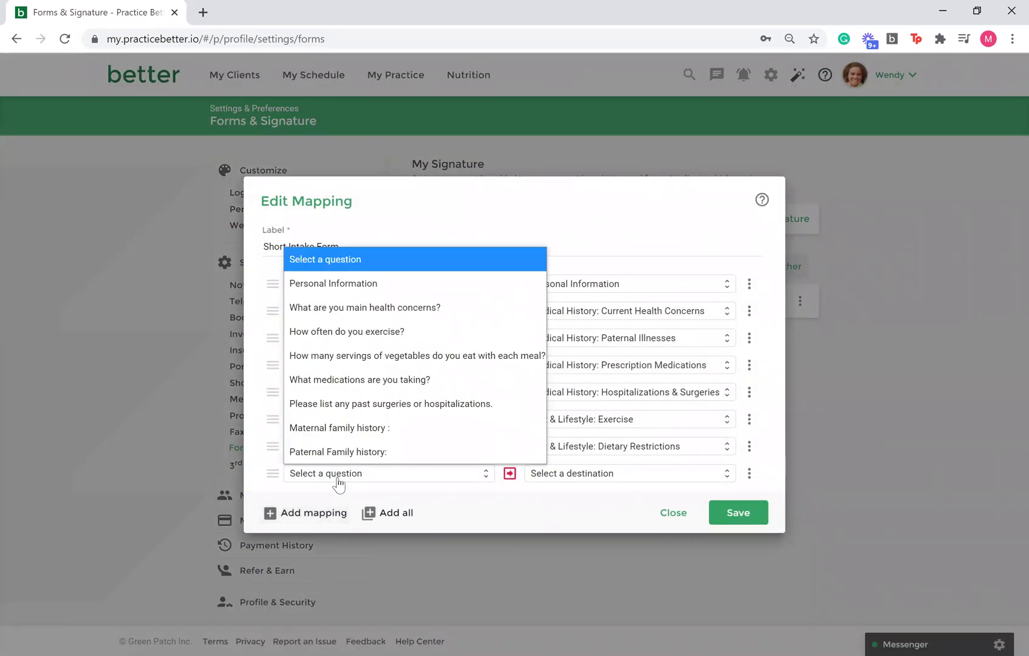
click(345, 429)
click(578, 476)
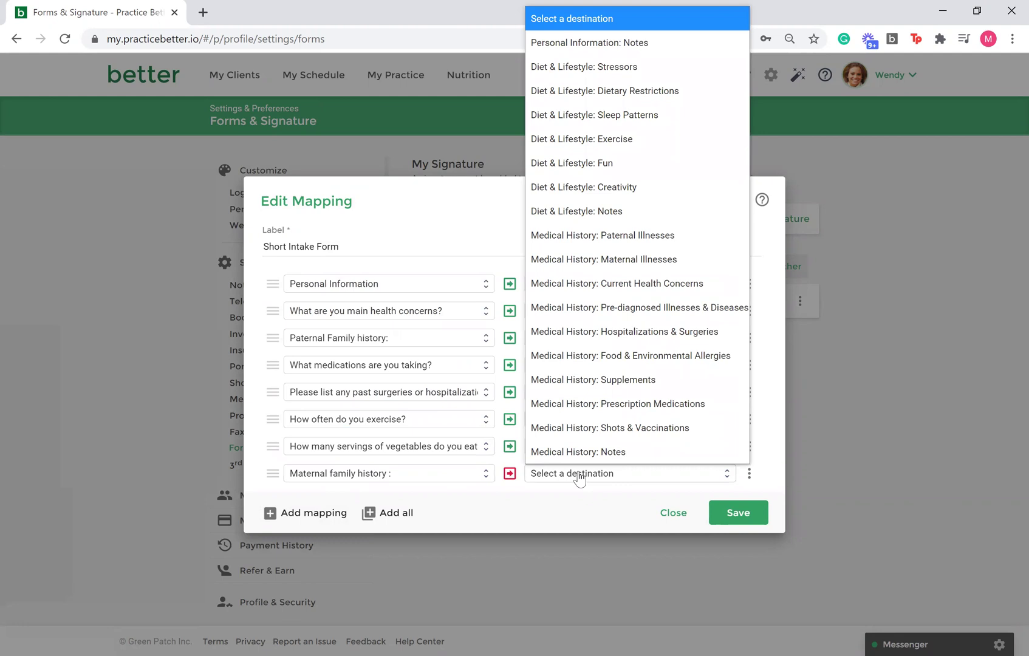
click(583, 260)
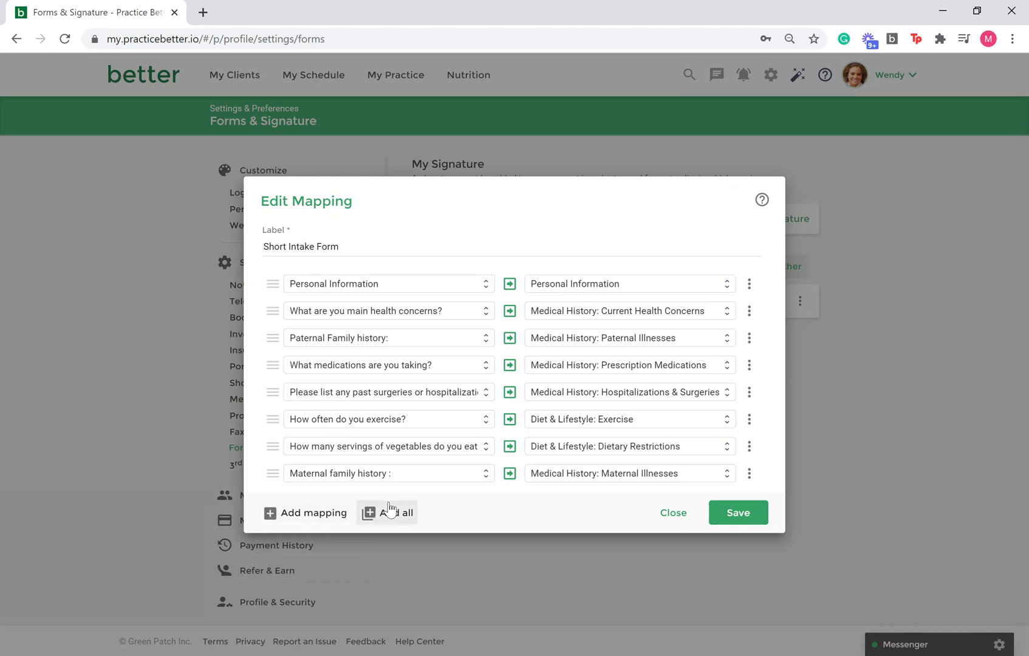
click(750, 311)
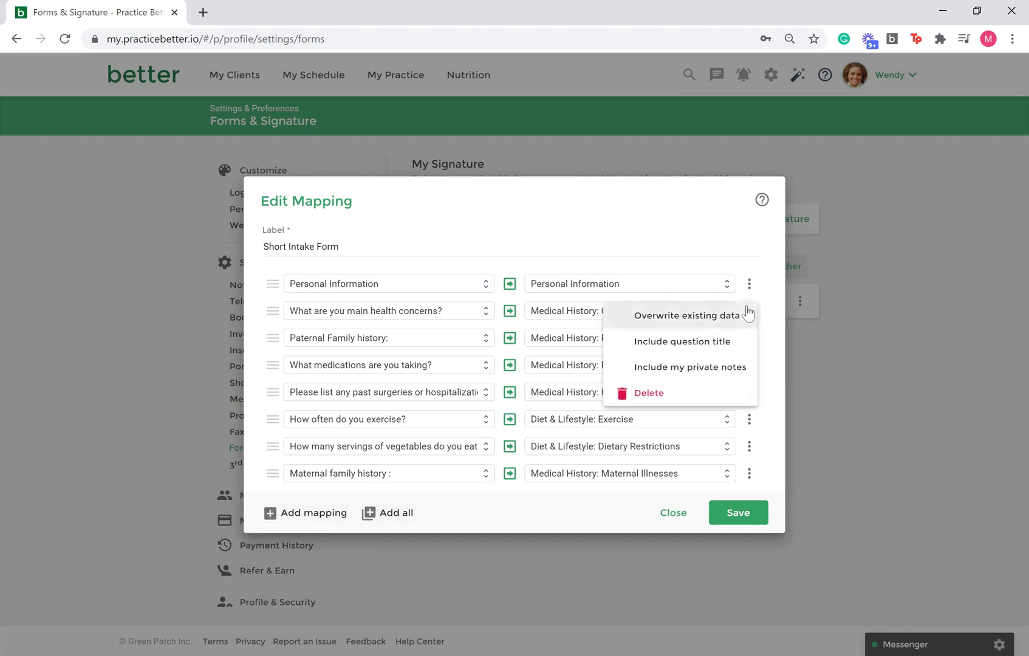
click(745, 234)
click(751, 285)
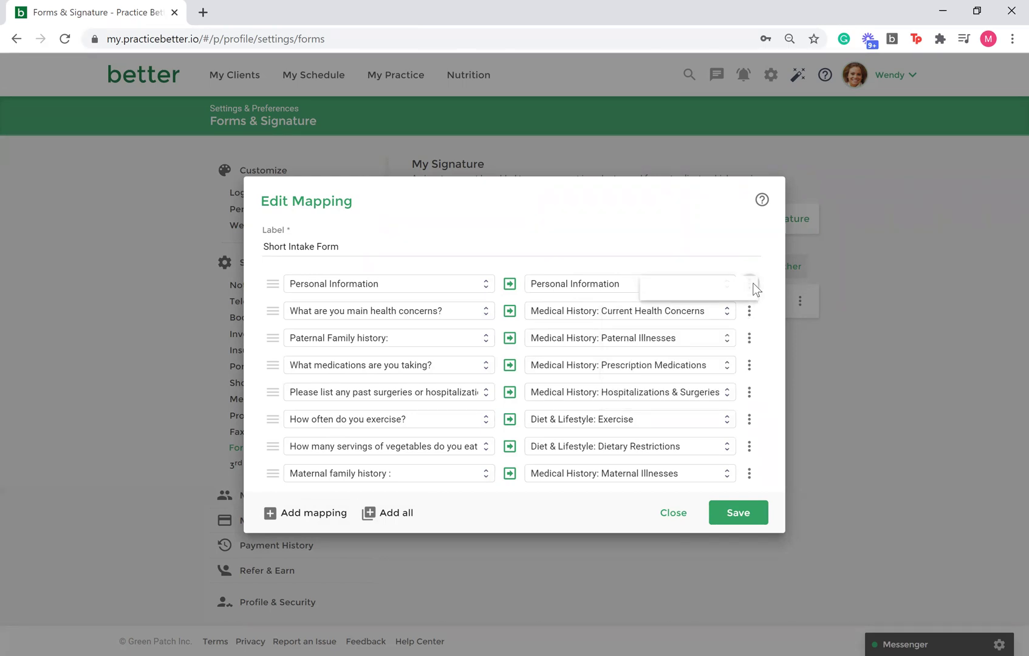
click(784, 305)
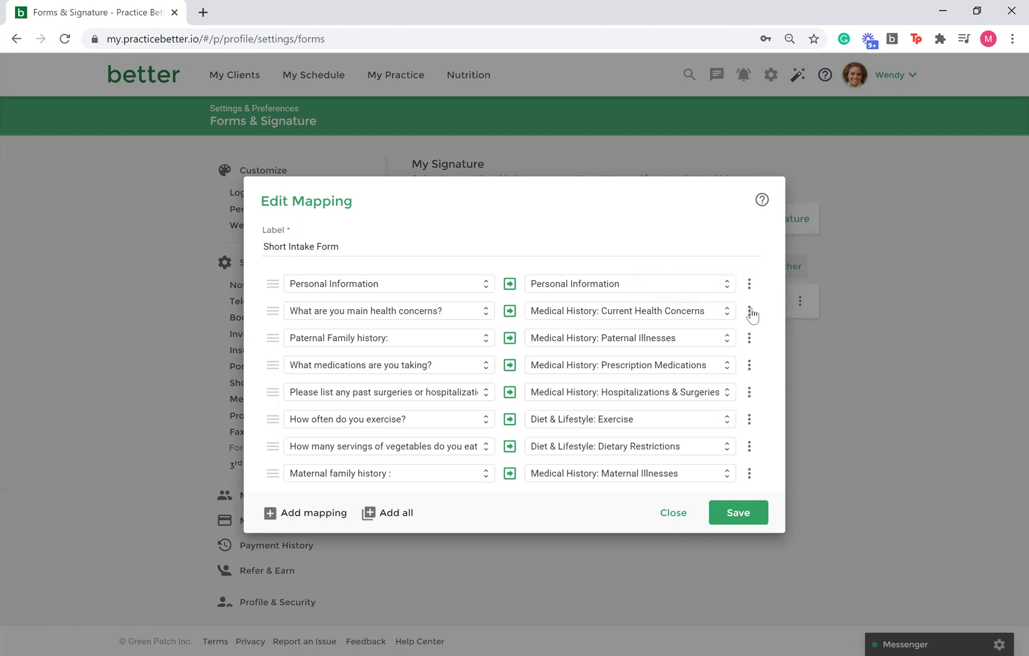
click(751, 311)
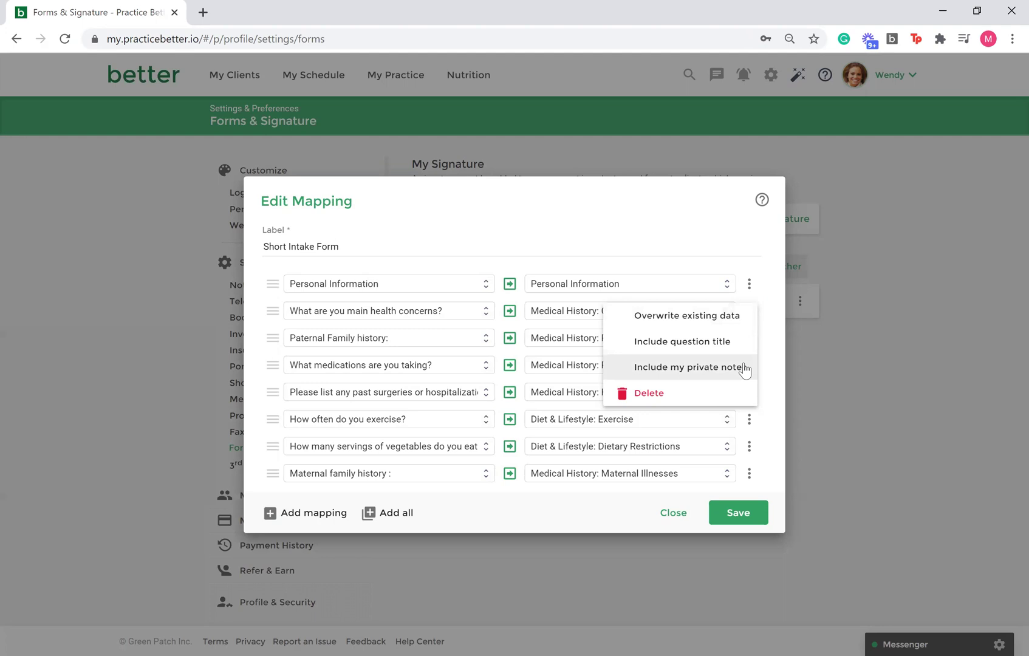
click(778, 422)
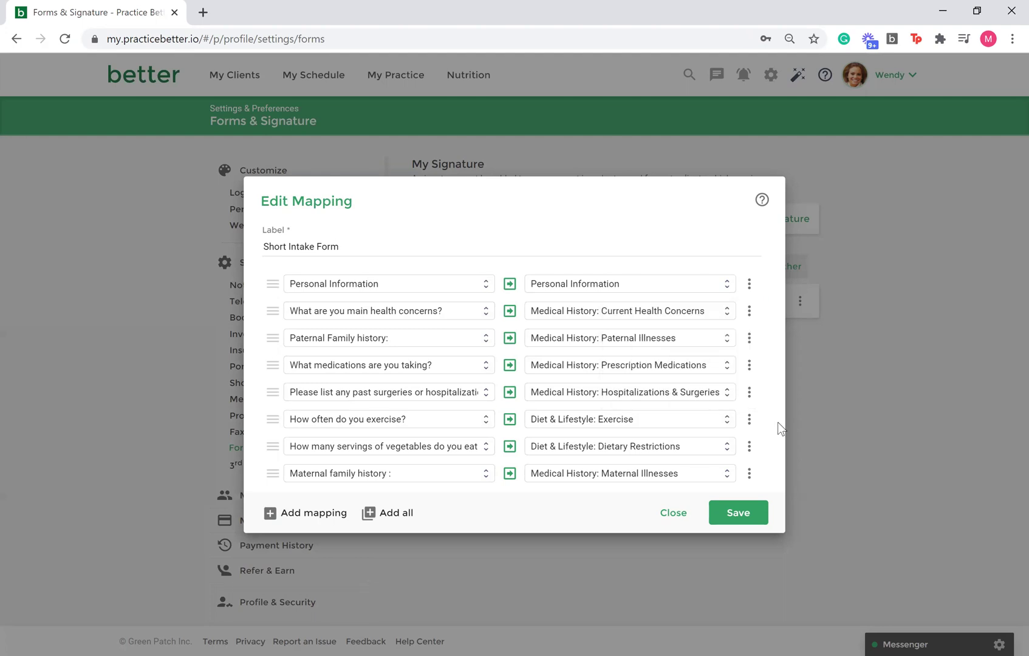
Save the edited Short Intake Form mapping and briefly check its options menu
click(754, 515)
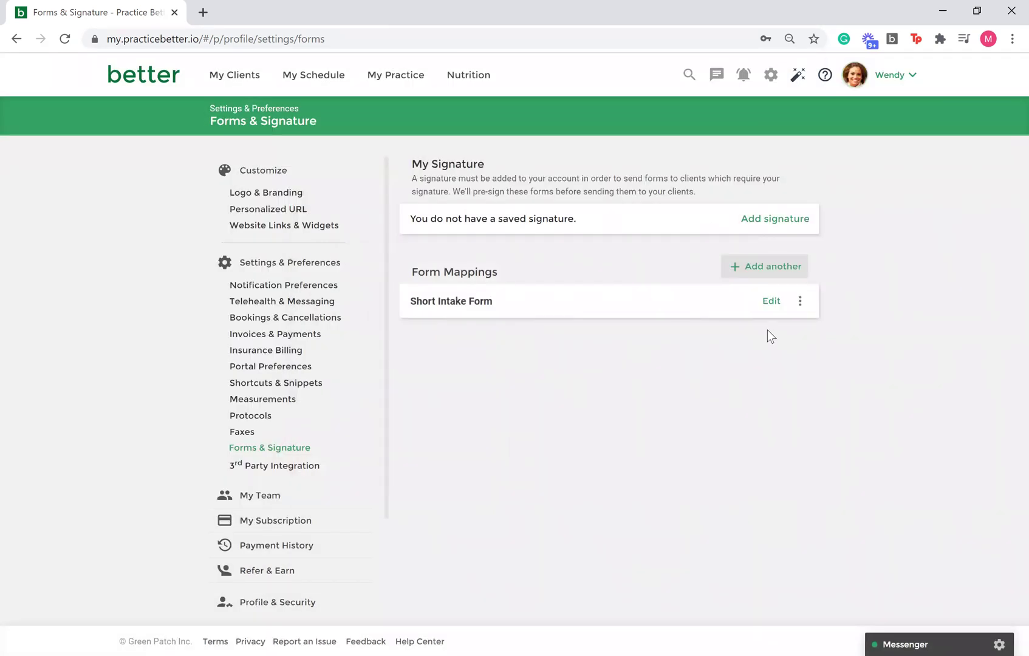
click(800, 301)
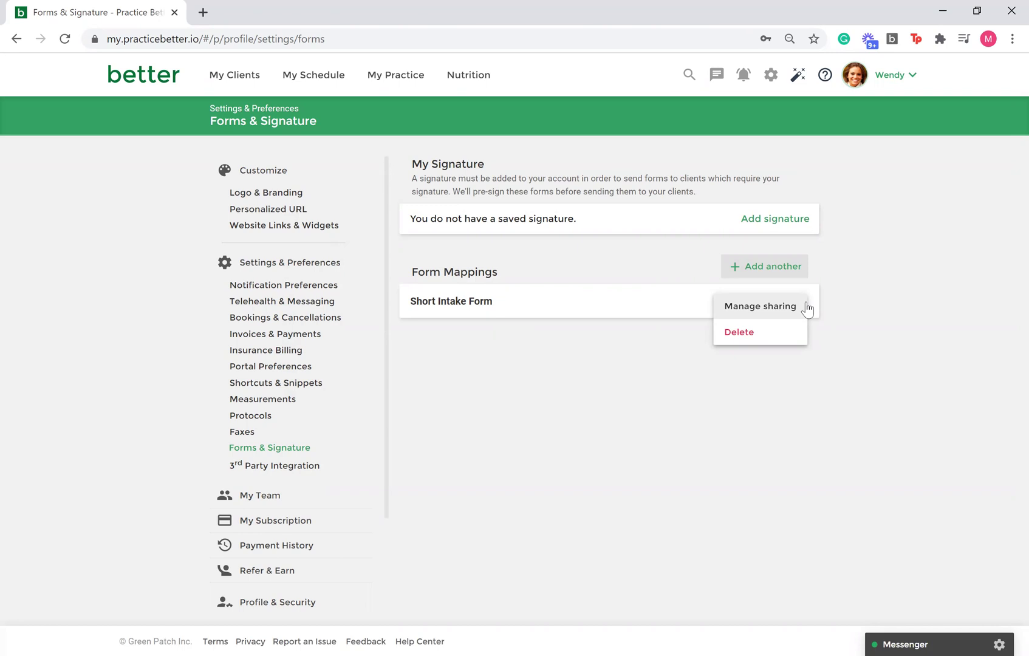
click(842, 355)
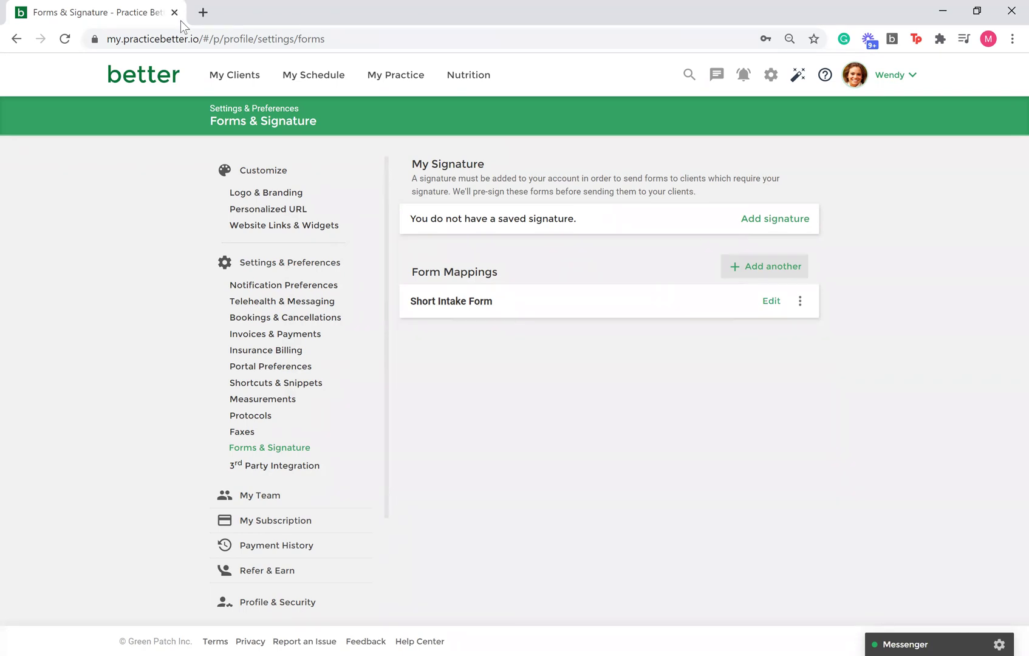
From My Clients, open the client's record and their completed Short Intake Form
click(243, 75)
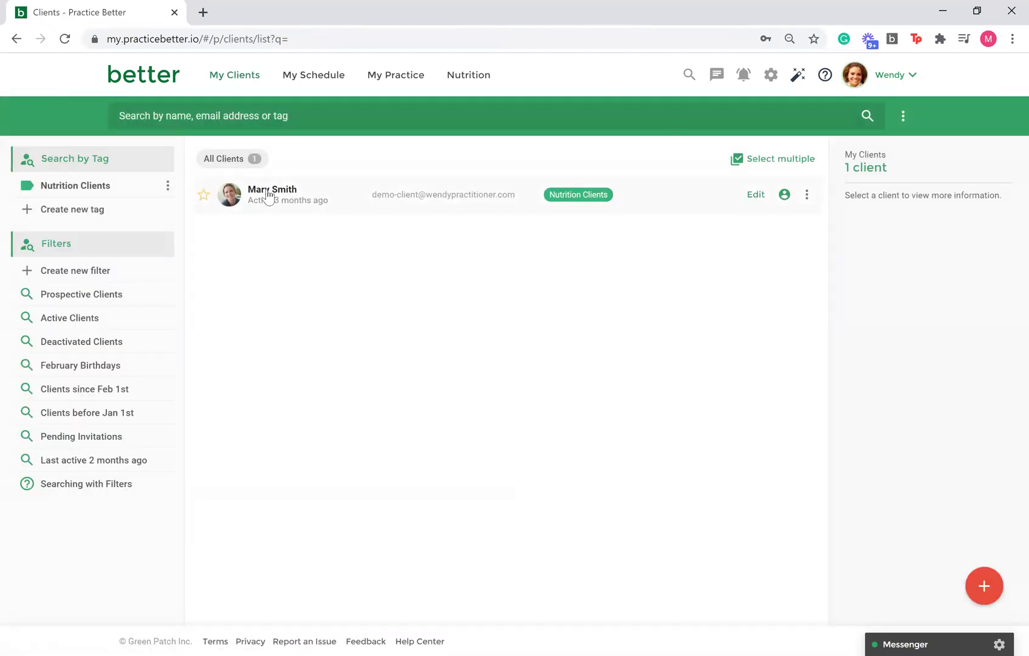
click(267, 196)
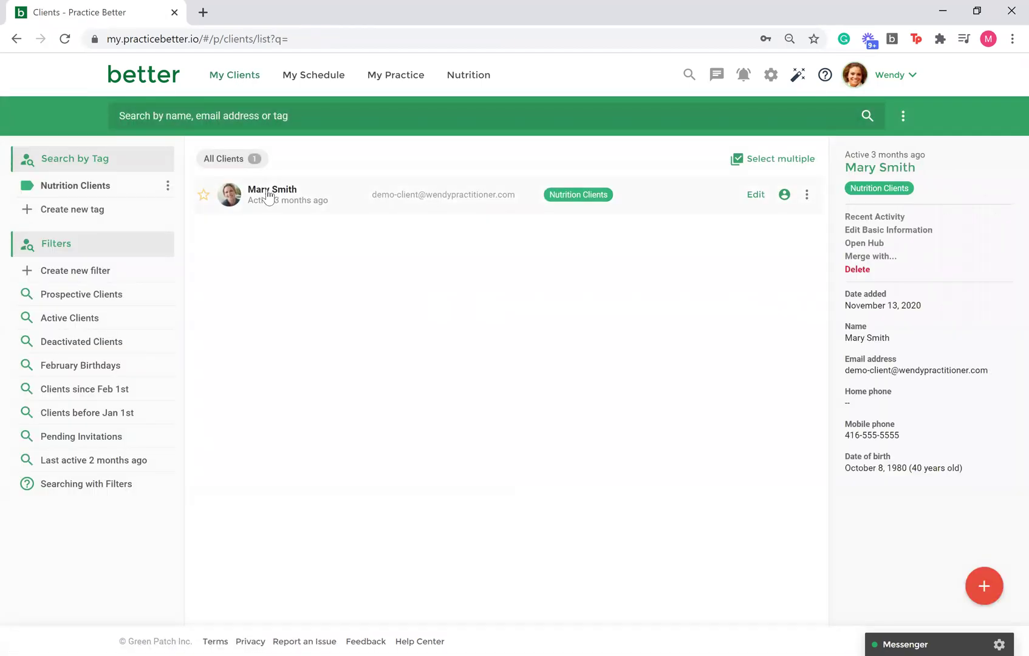
click(267, 189)
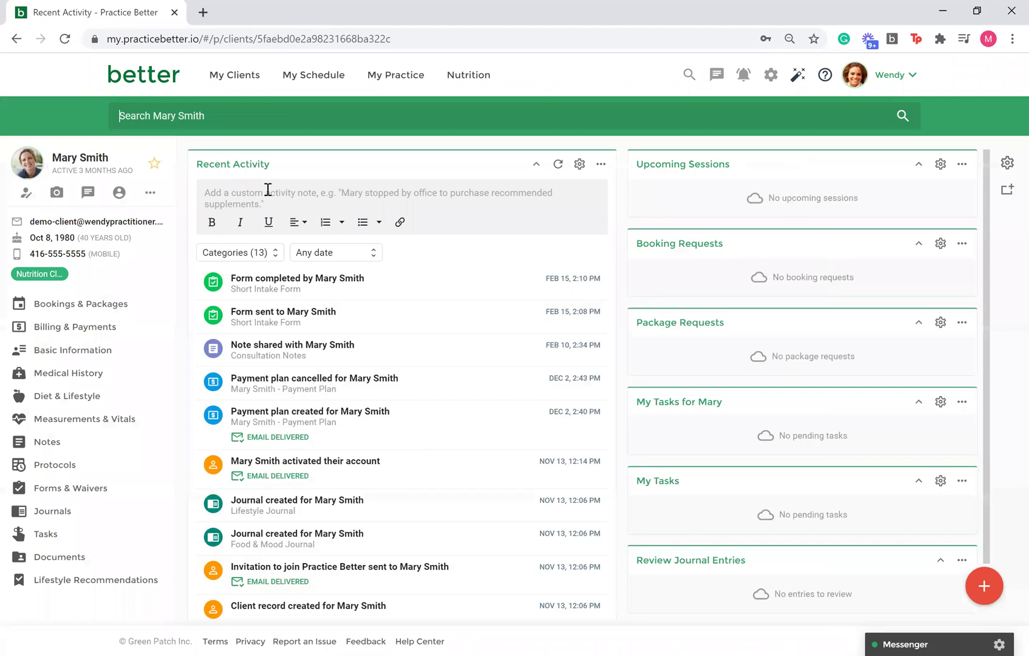
click(86, 489)
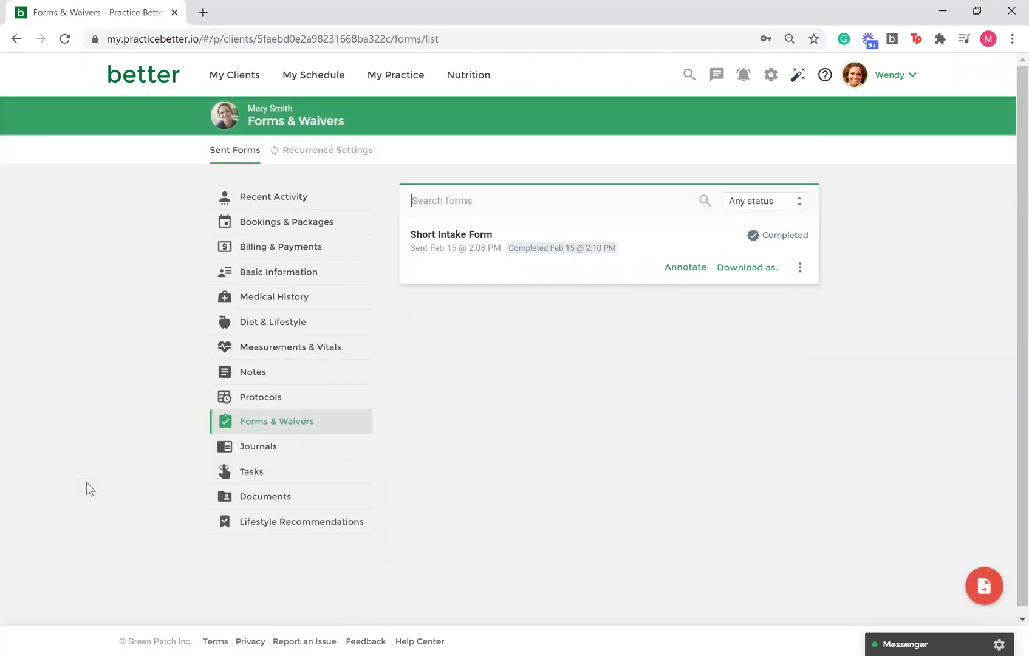
click(438, 242)
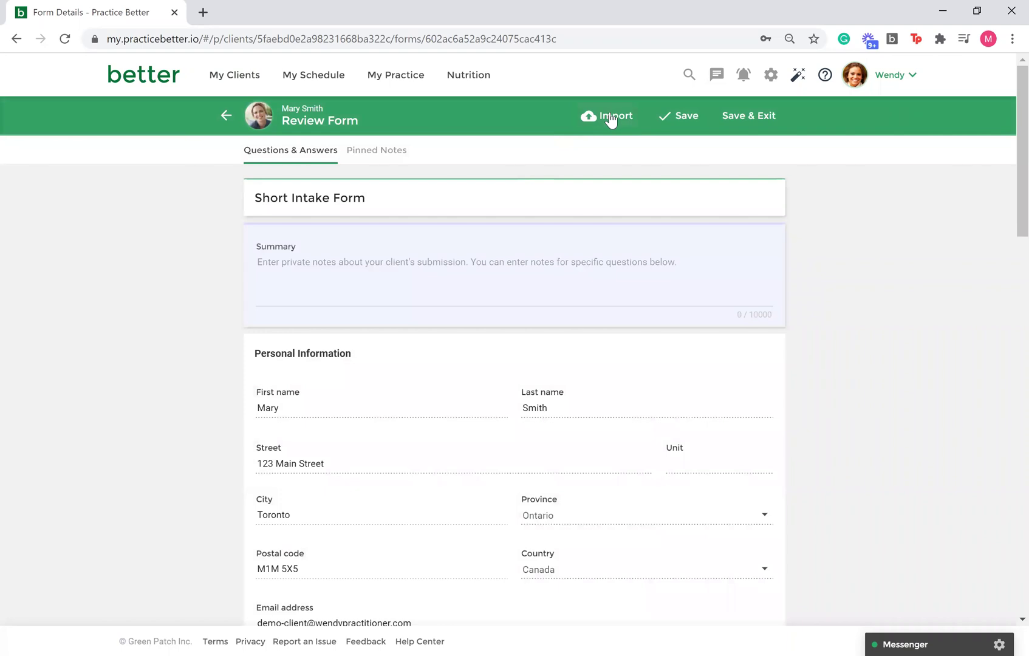
Begin the form data import and delete the Maternal family history row, leaving seven mappings
click(611, 116)
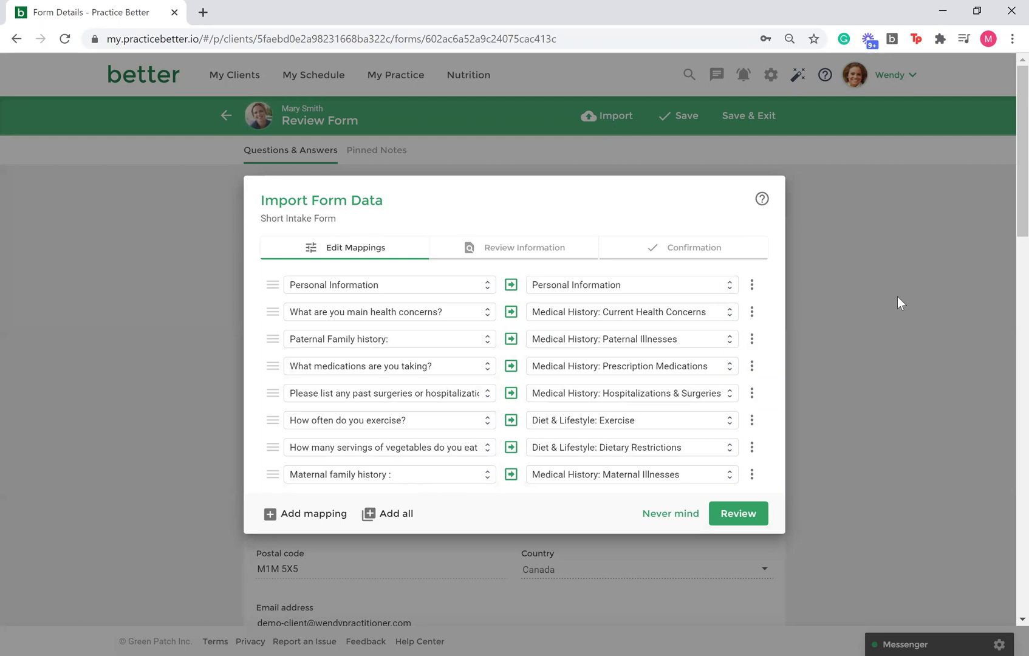
click(752, 474)
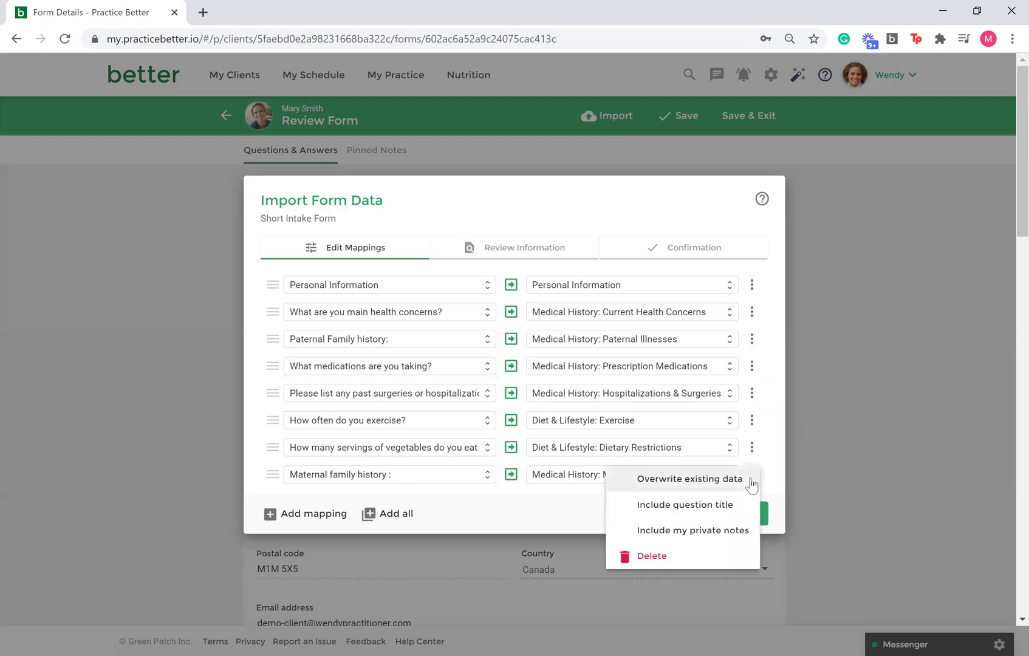
click(701, 552)
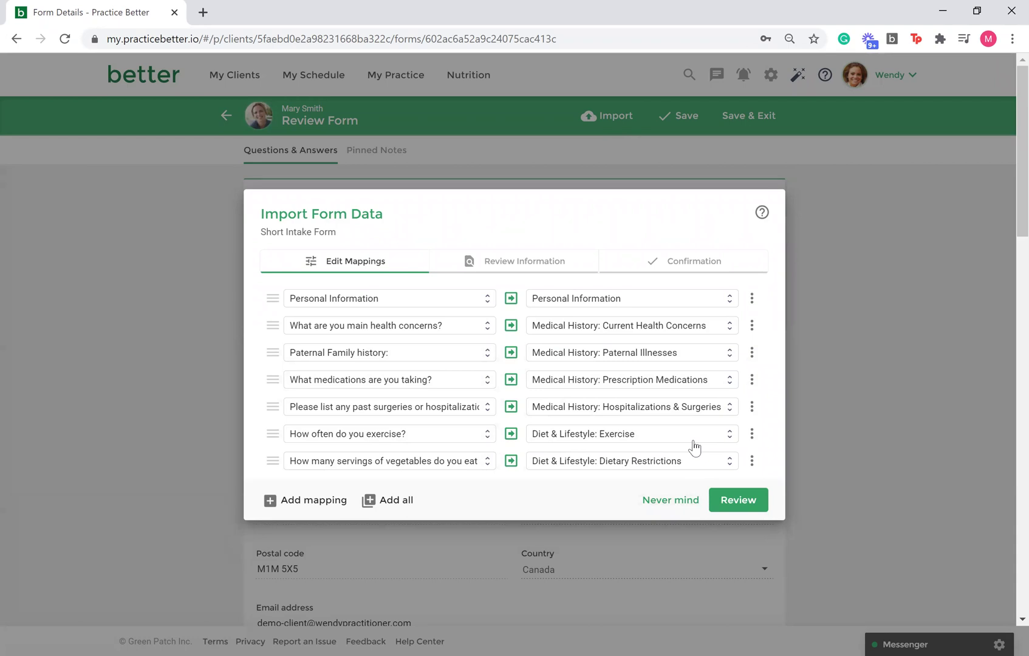
Review the information to import, then import the Short Intake Form answers into the record
click(763, 509)
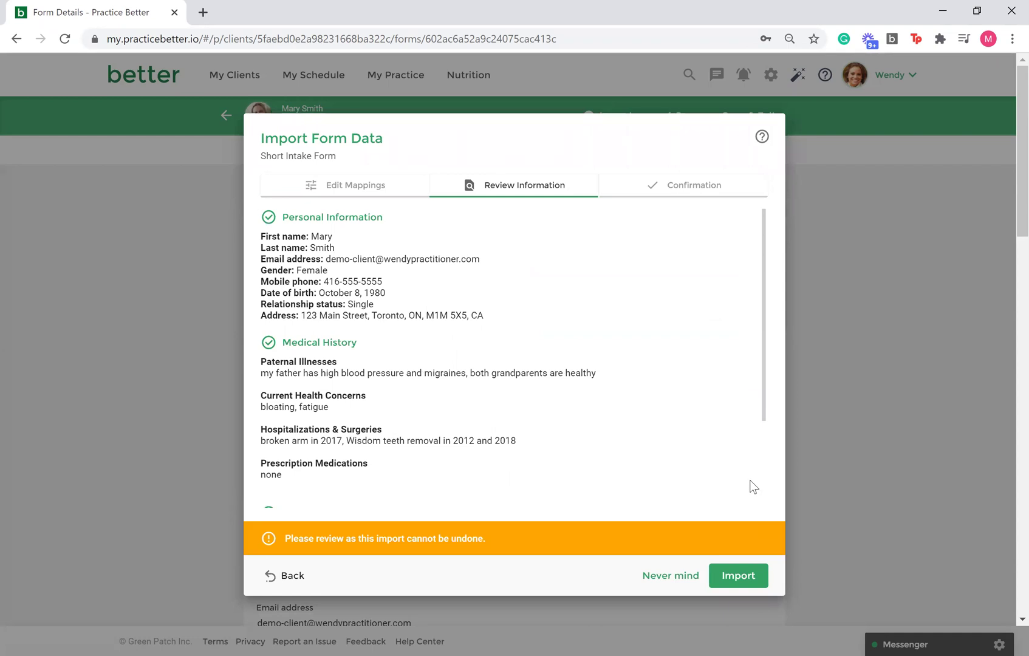
scroll(733, 461, down, 3)
scroll(734, 462, up, 3)
click(739, 581)
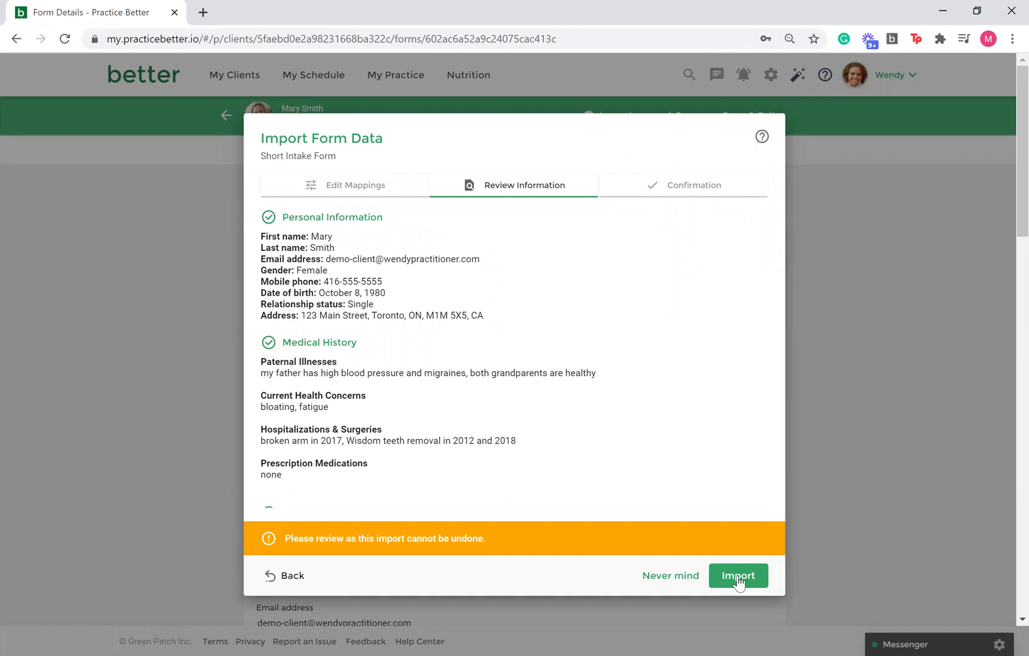
click(739, 580)
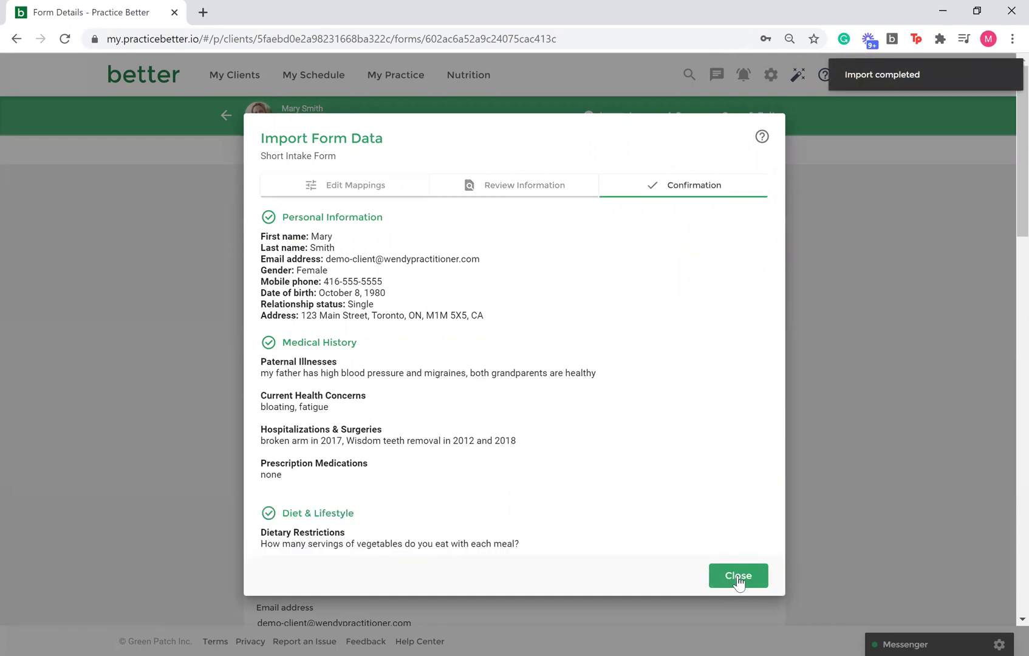
Close the Import Form Data confirmation
click(739, 580)
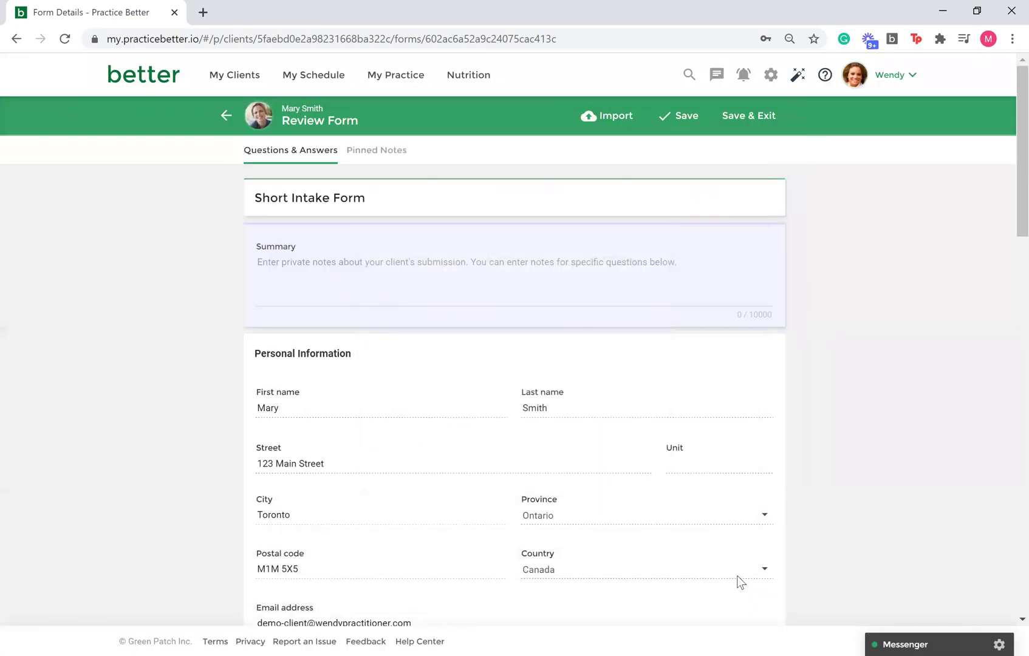